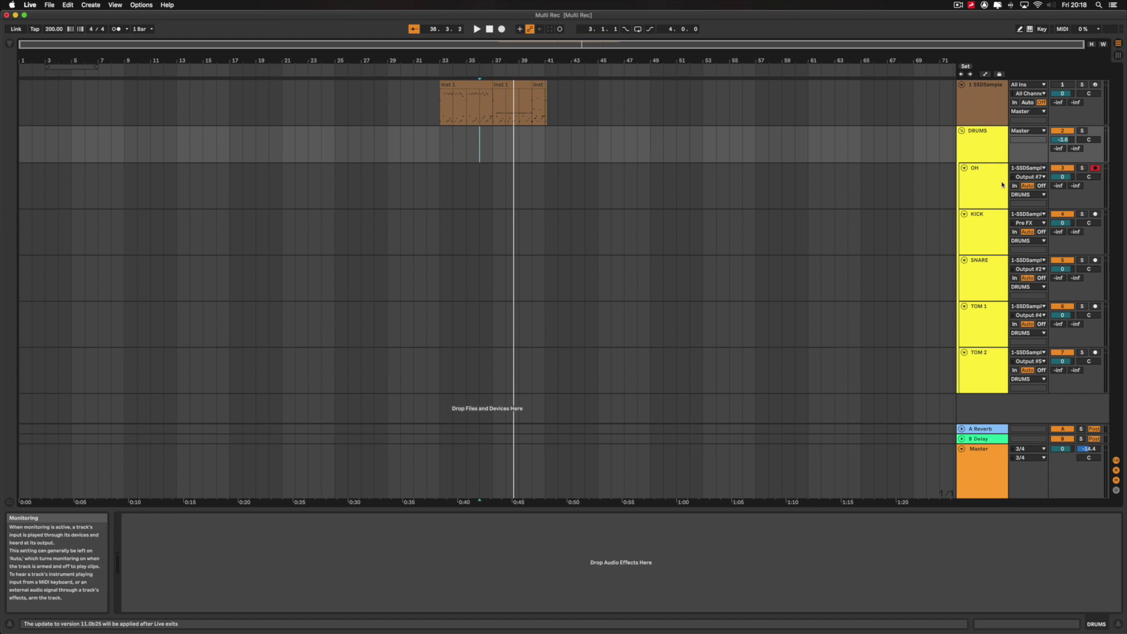
Select the OH through TOM 2 tracks and link all five drum tracks
{"action": "left_click", "coordinate": [1001, 185]}
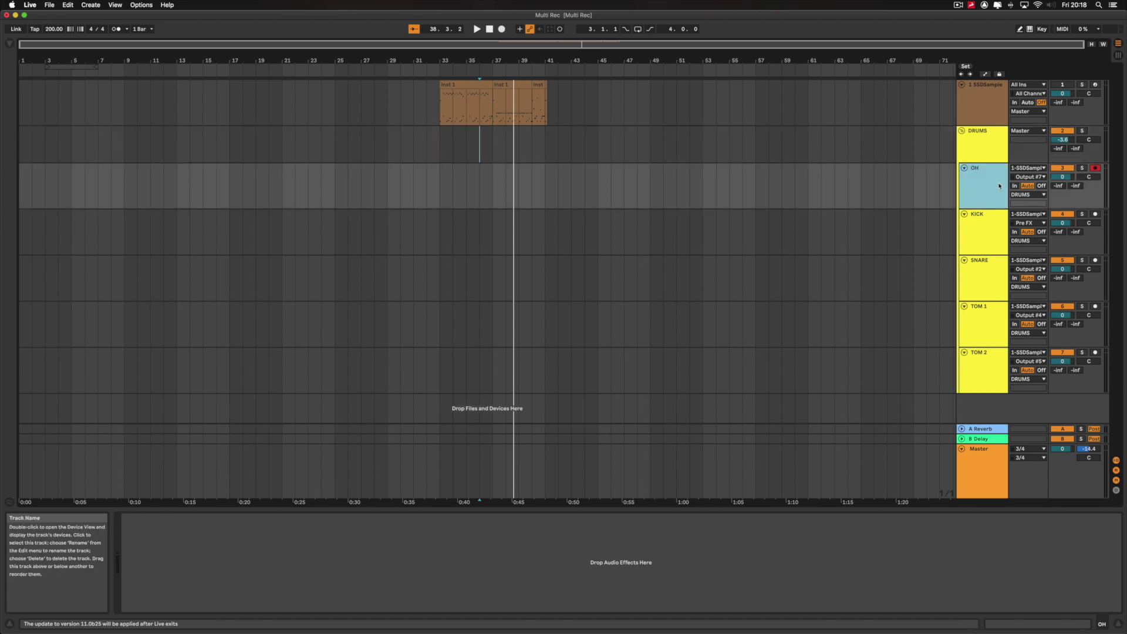
{"action": "left_click", "coordinate": [984, 365], "text": "shift"}
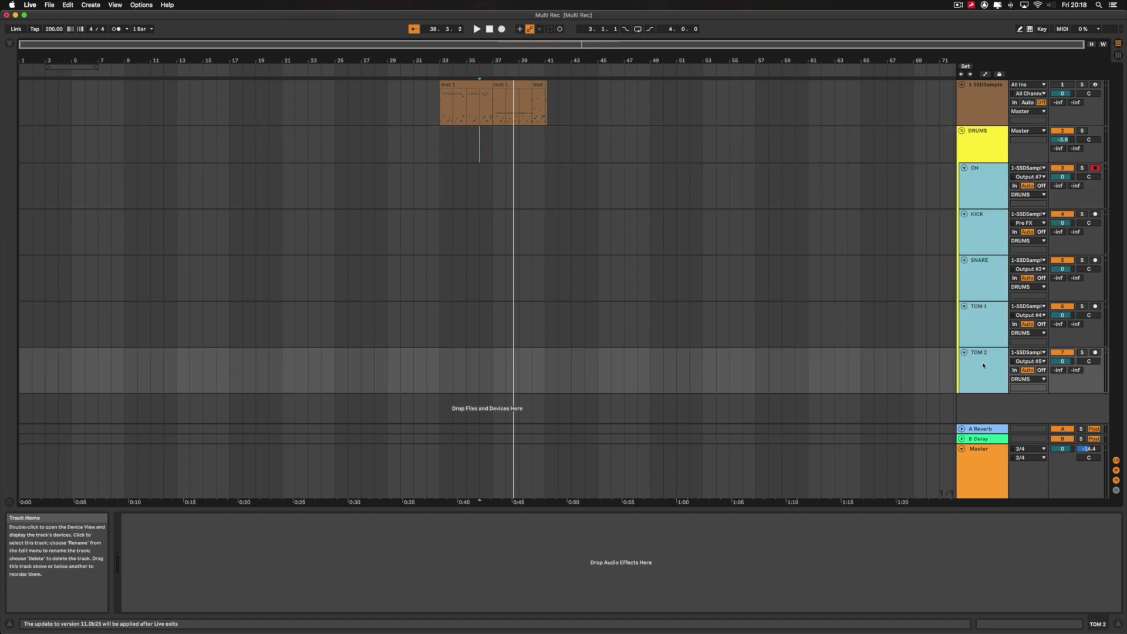
{"action": "right_click", "coordinate": [993, 187]}
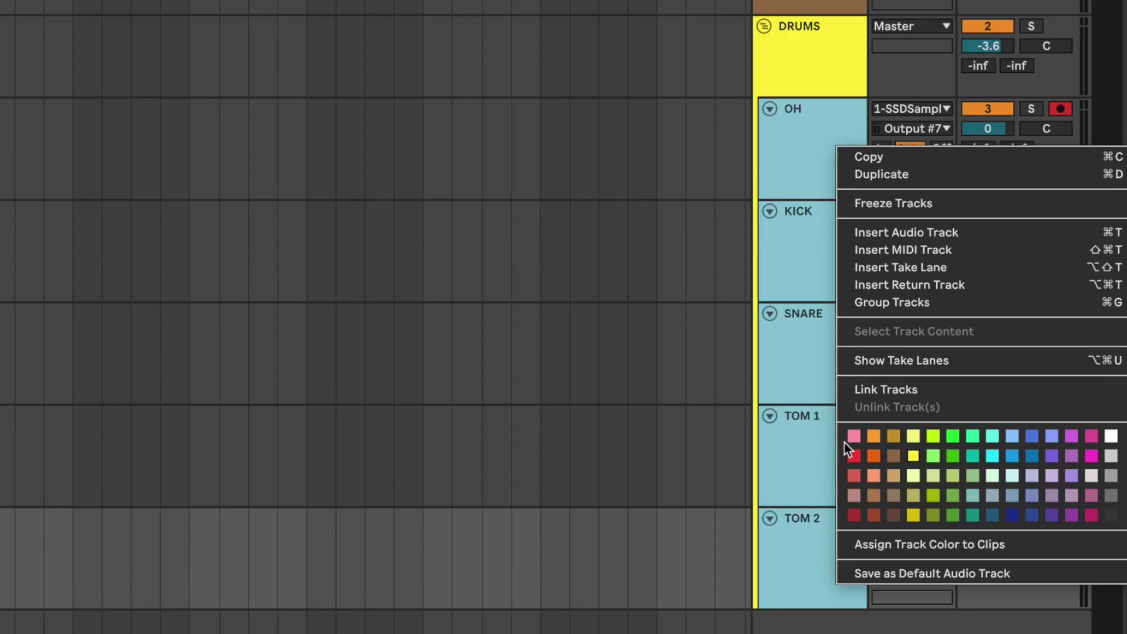
{"action": "left_click", "coordinate": [903, 393]}
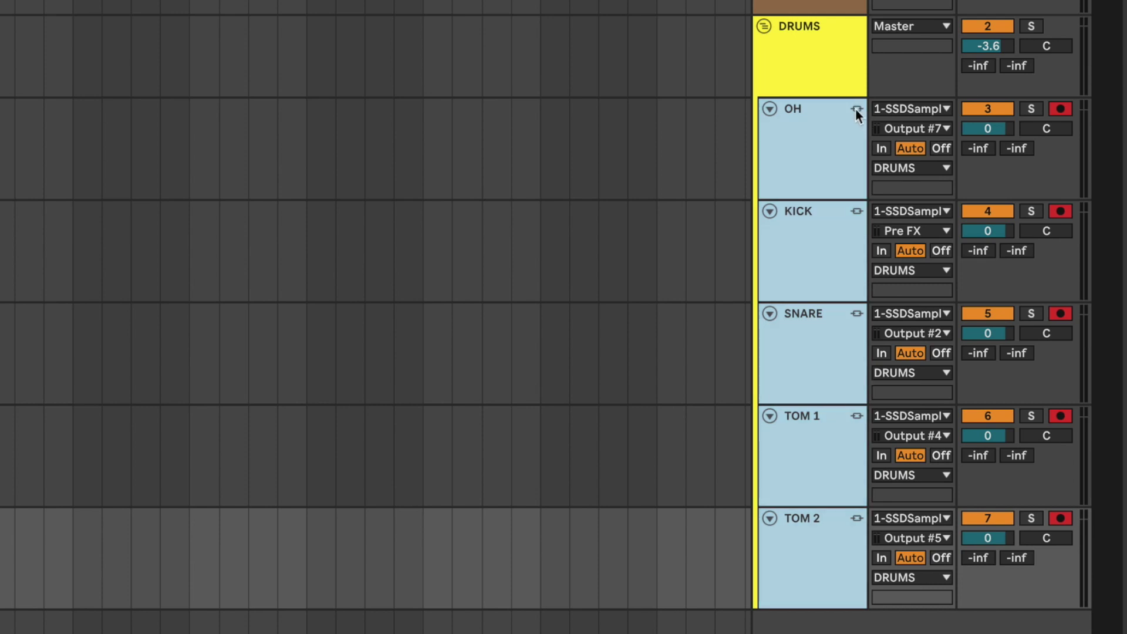
Toggle OH's Arm button so all five linked drum tracks arm together
{"action": "left_click", "coordinate": [1060, 109]}
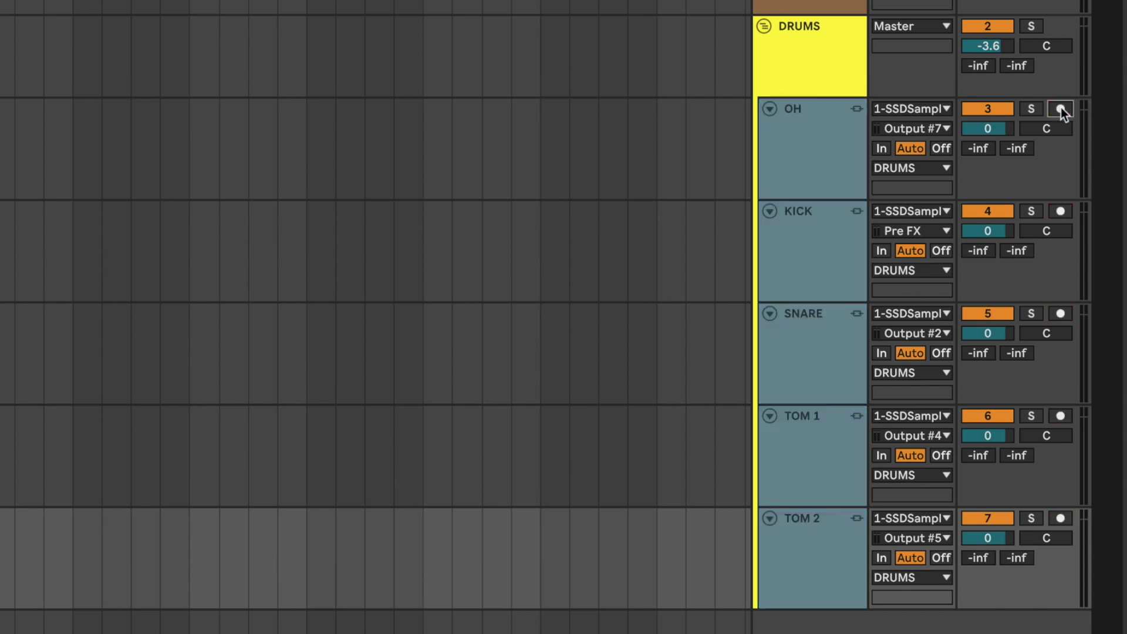
{"action": "left_click", "coordinate": [1060, 108]}
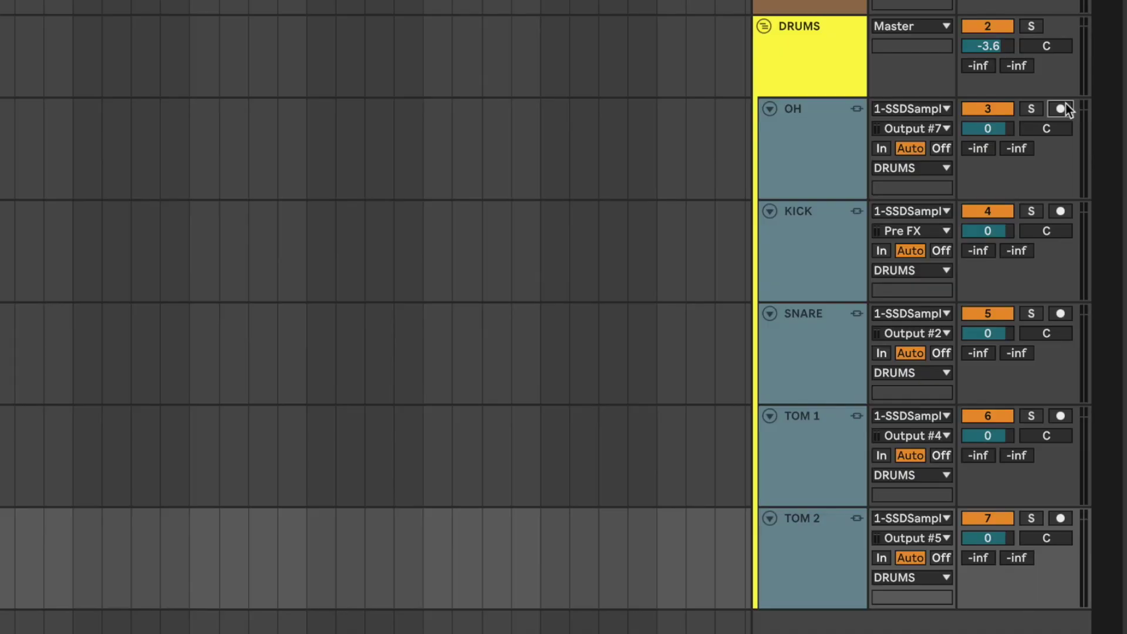
{"action": "left_click", "coordinate": [1060, 108]}
{"action": "left_click", "coordinate": [1060, 109]}
{"action": "left_click", "coordinate": [1060, 108]}
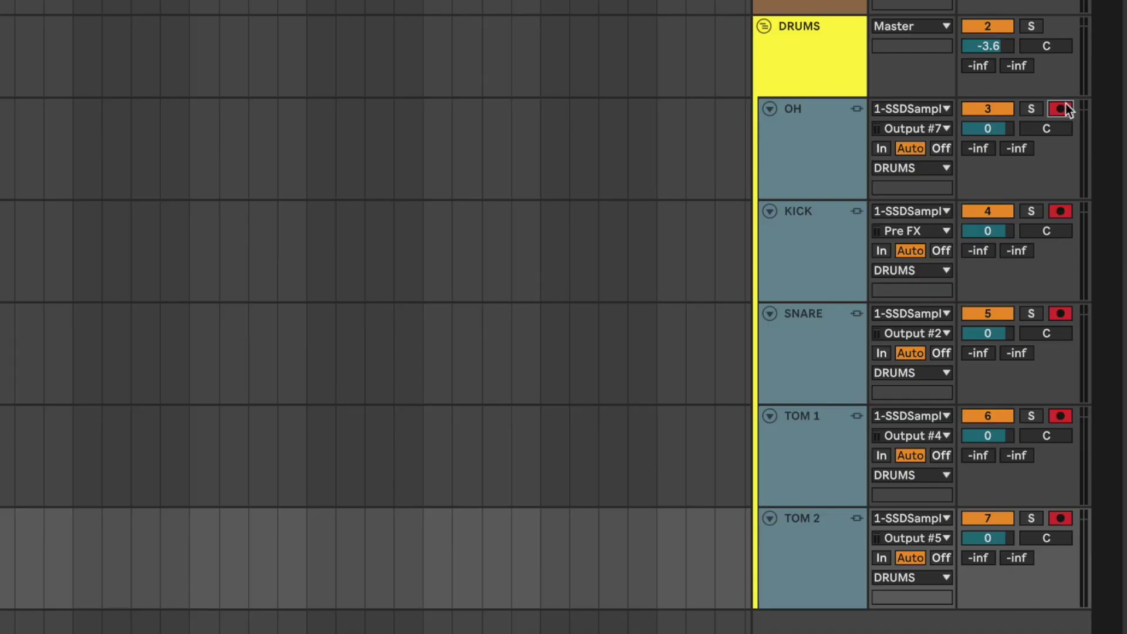
Toggle Solo on OH on and off, leaving no linked drum track soloed
{"action": "left_click", "coordinate": [1066, 104]}
{"action": "left_click", "coordinate": [1034, 108]}
{"action": "left_click", "coordinate": [1034, 108]}
{"action": "left_click", "coordinate": [1035, 108]}
{"action": "left_click", "coordinate": [1035, 108]}
{"action": "left_click", "coordinate": [993, 107]}
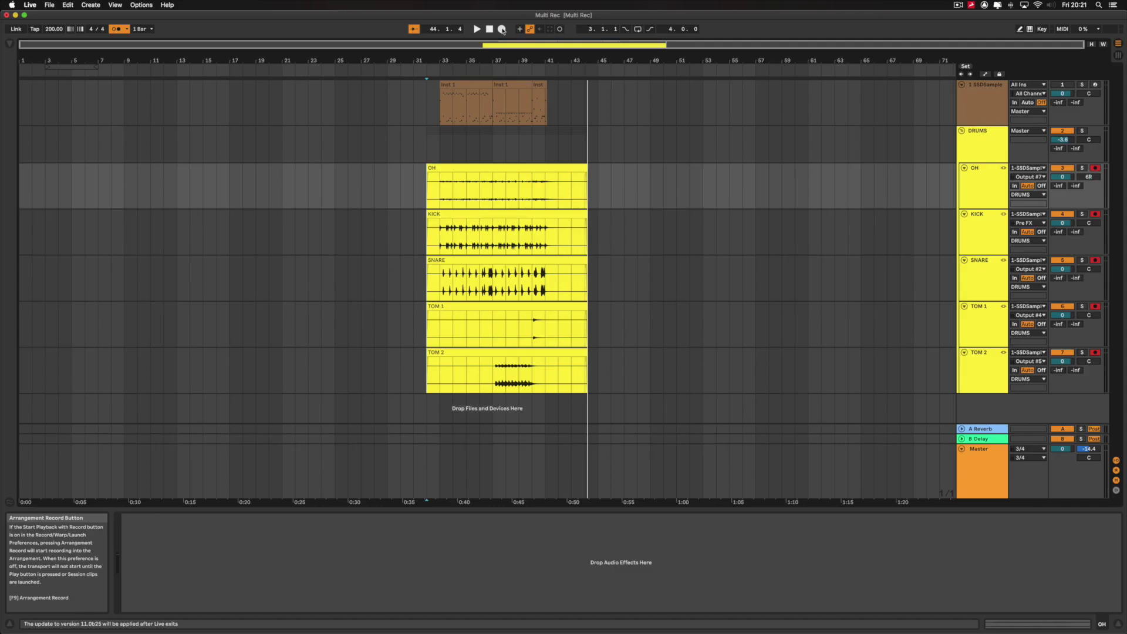
Start Arrangement Record to capture a take on OH, KICK, SNARE, TOM 1 and TOM 2
{"action": "left_click", "coordinate": [464, 46]}
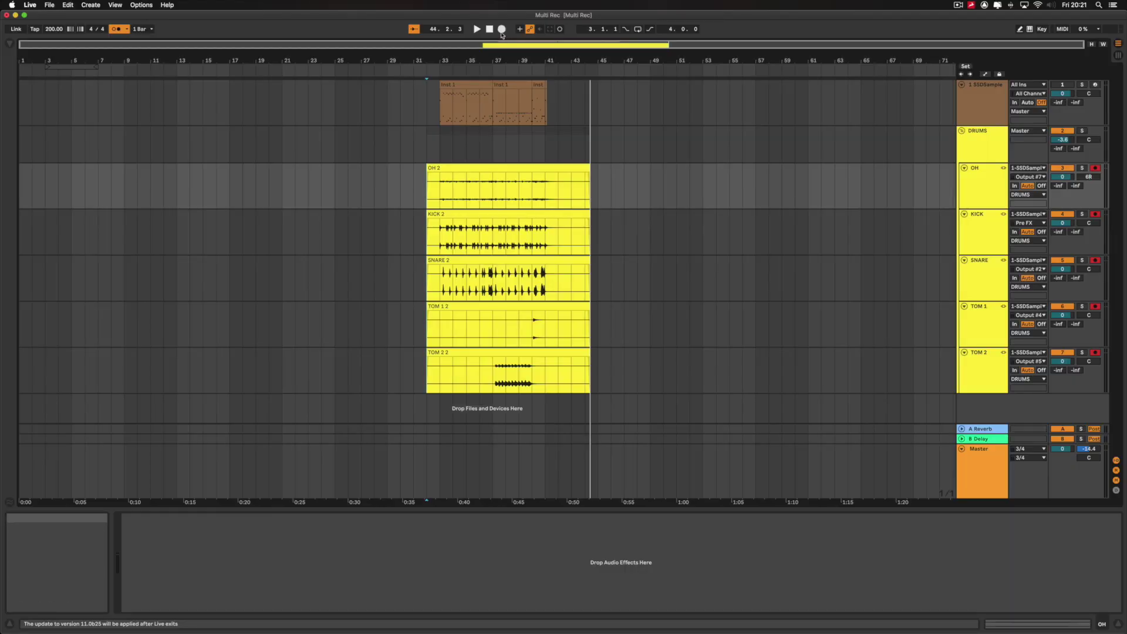
Record further passes over bars 31–44 until each drum track reaches take 4
{"action": "left_click", "coordinate": [502, 30]}
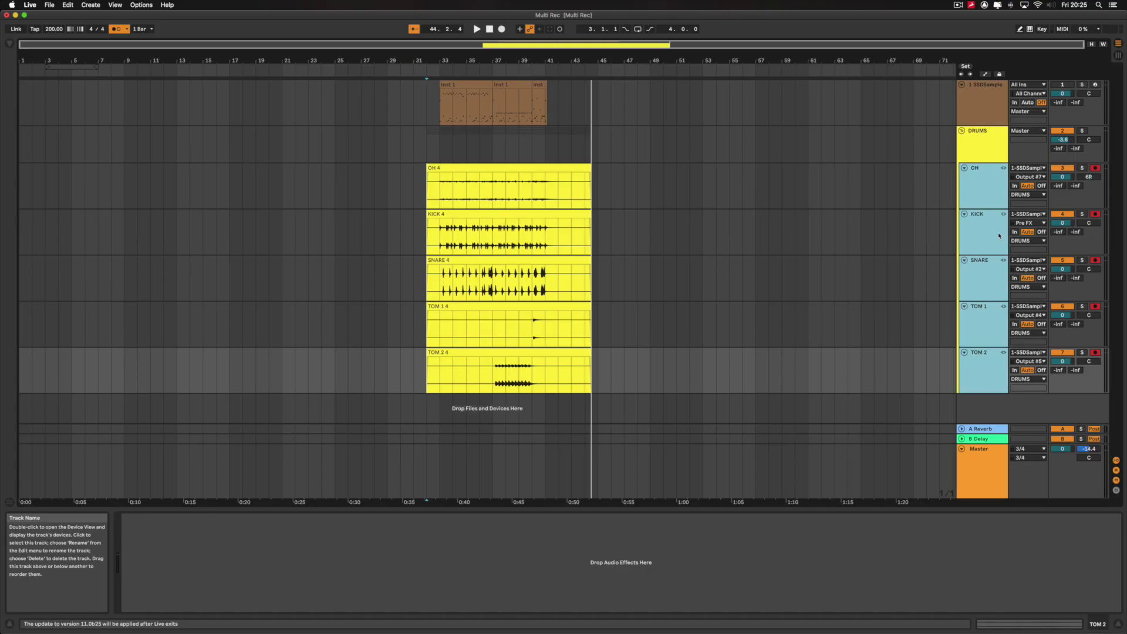
Select the five linked drum tracks and show their take lanes
{"action": "left_click", "coordinate": [990, 201]}
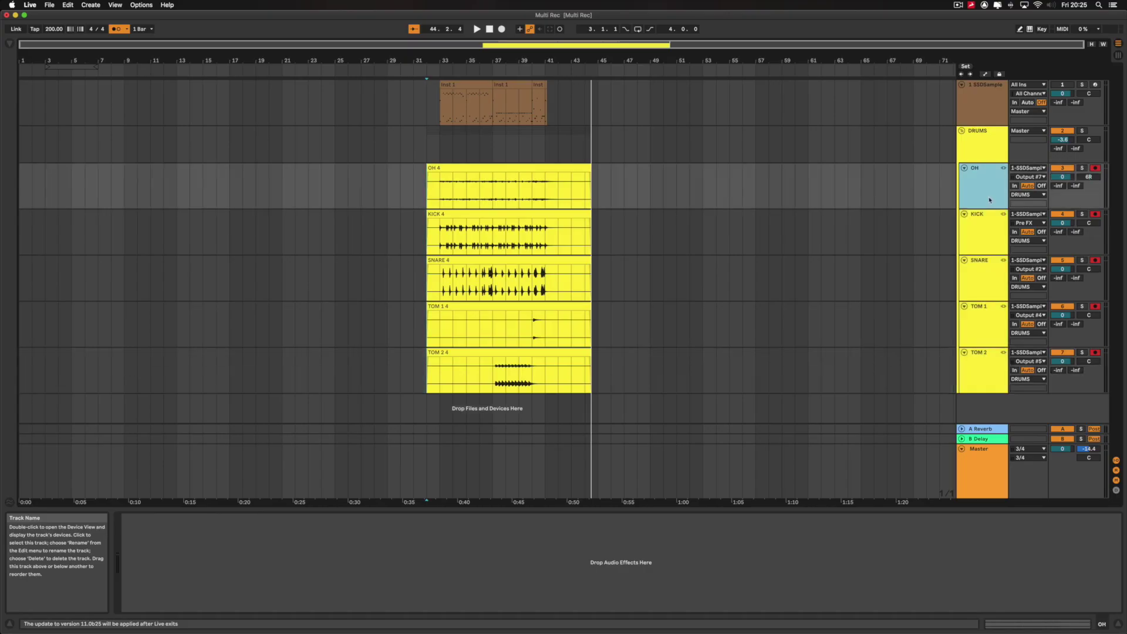
{"action": "left_click", "coordinate": [978, 364], "text": "shift"}
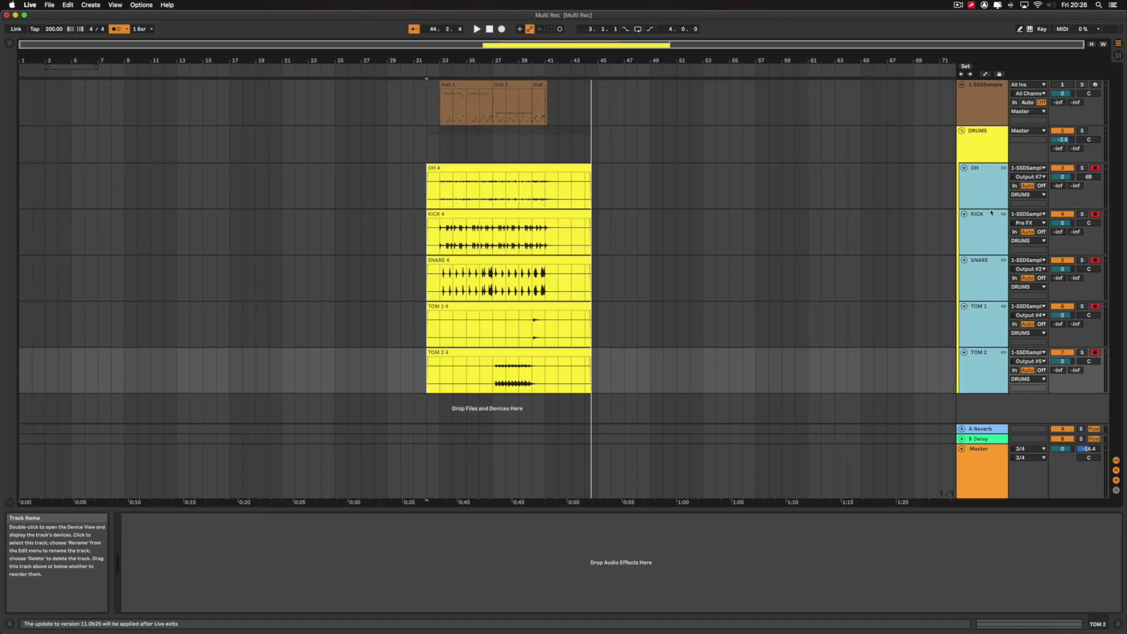
{"action": "right_click", "coordinate": [980, 192]}
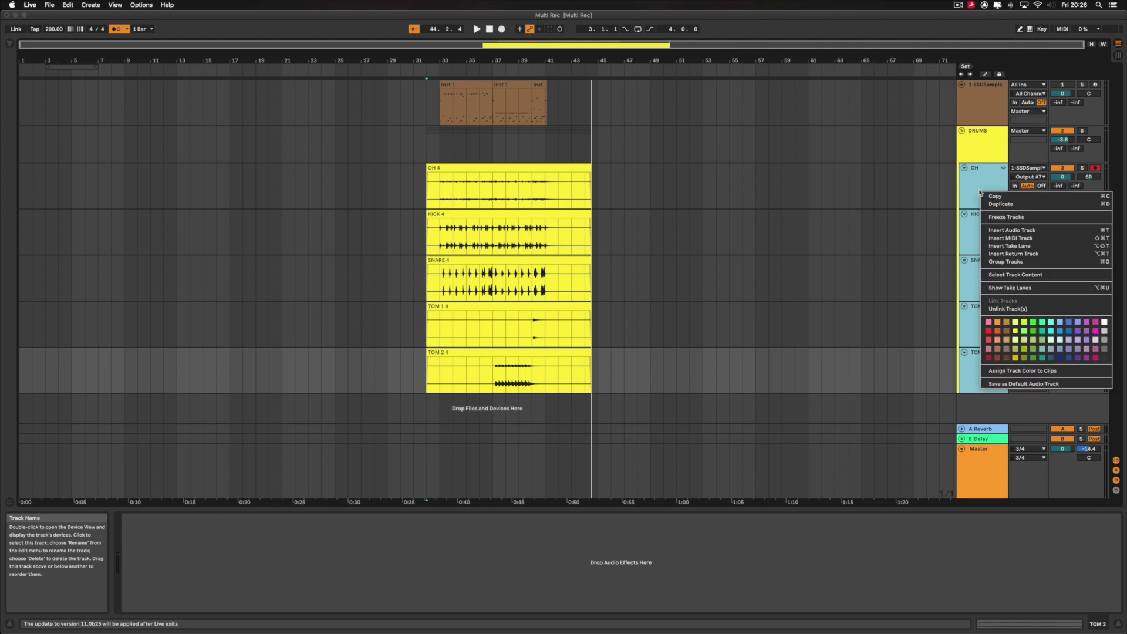
{"action": "left_click", "coordinate": [1004, 288]}
{"action": "scroll", "coordinate": [625, 269], "scroll_direction": "up", "scroll_amount": 5}
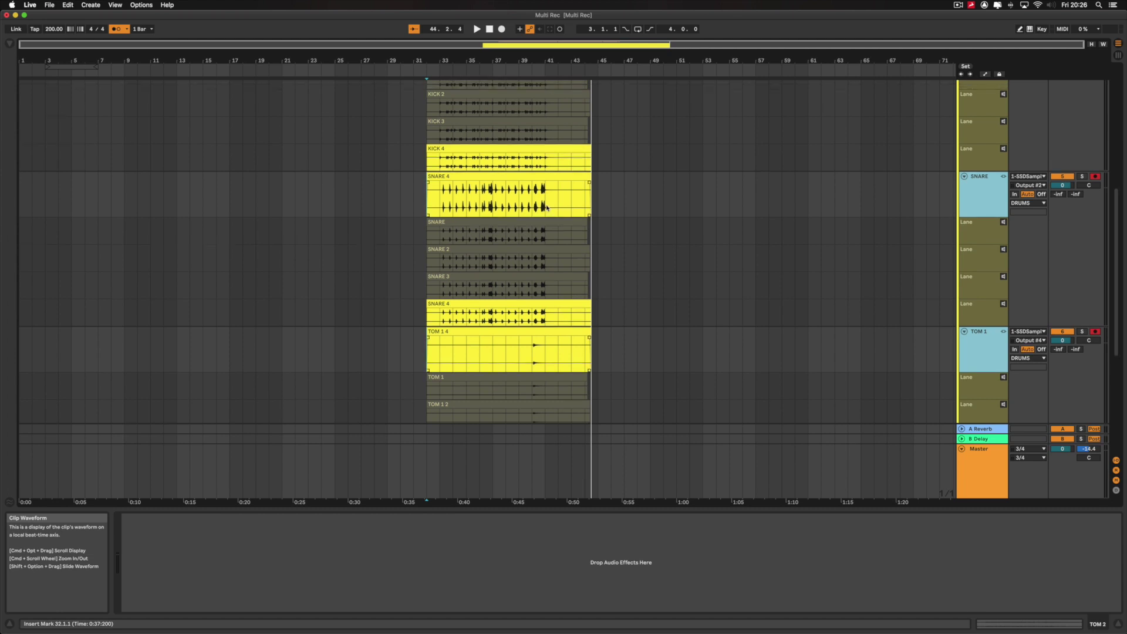
{"action": "scroll", "coordinate": [538, 215], "scroll_direction": "up", "scroll_amount": 7}
{"action": "scroll", "coordinate": [493, 244], "scroll_direction": "up", "scroll_amount": 5}
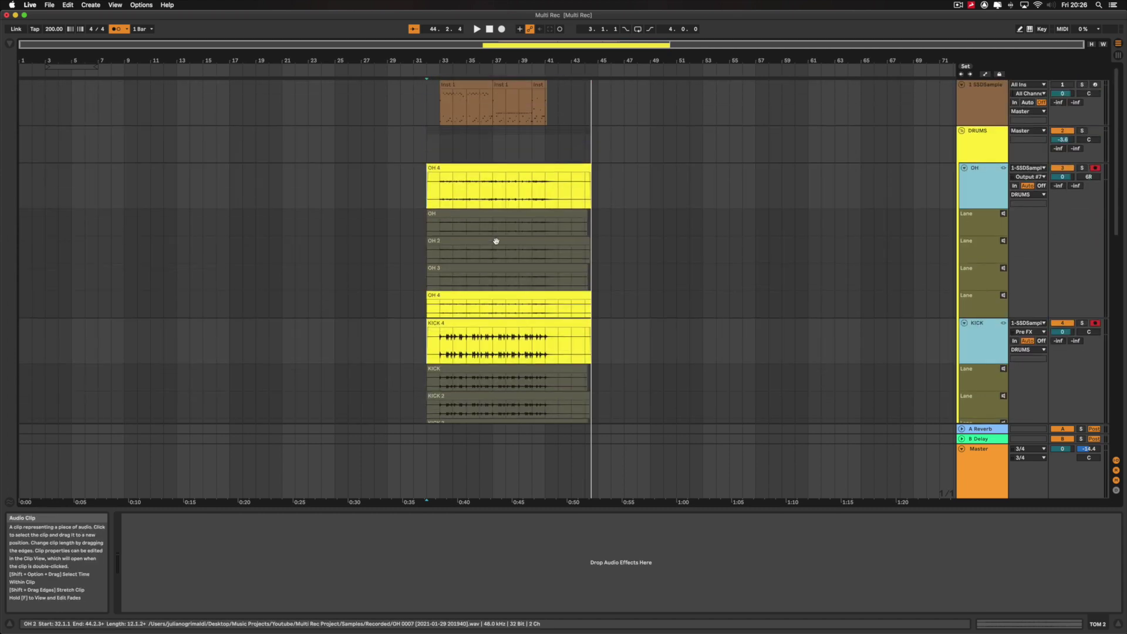
{"action": "scroll", "coordinate": [496, 241], "scroll_direction": "down", "scroll_amount": 15}
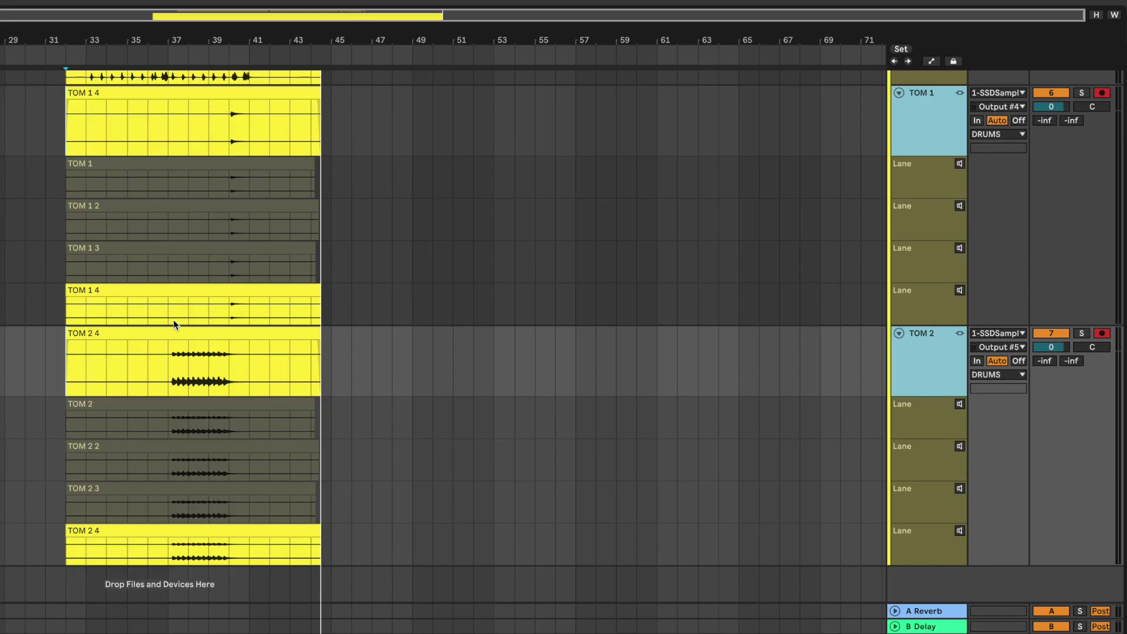
{"action": "scroll", "coordinate": [496, 240], "scroll_direction": "up", "scroll_amount": 2}
{"action": "scroll", "coordinate": [763, 192], "scroll_direction": "up", "scroll_amount": 15}
Hide the take lanes, then bring them back with Ctrl+Alt+U
{"action": "right_click", "coordinate": [911, 110]}
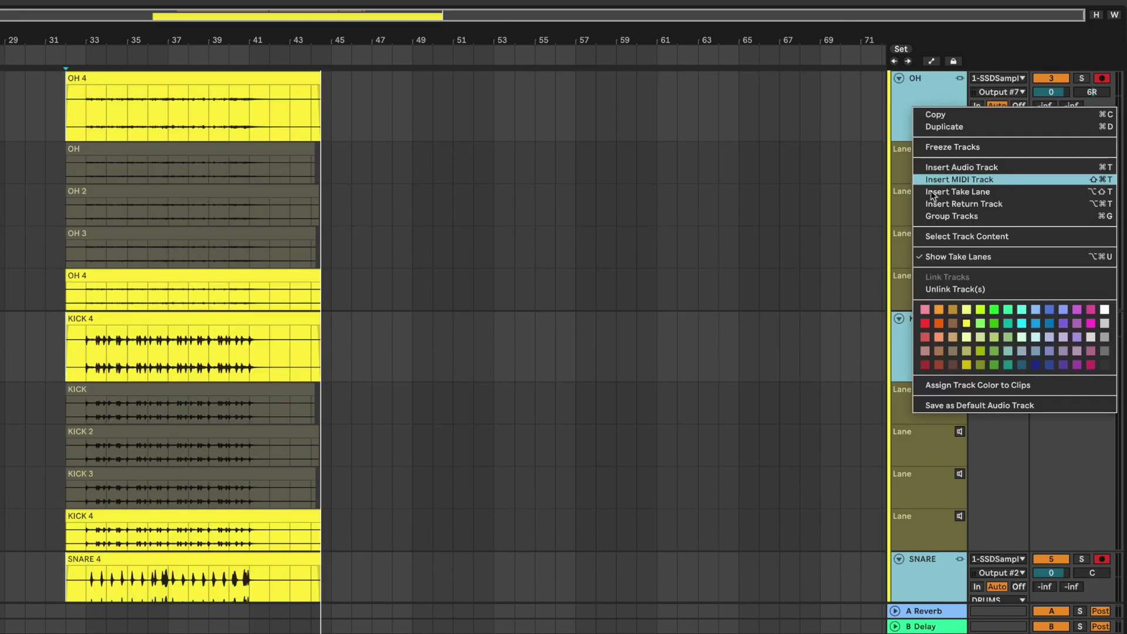
{"action": "left_click", "coordinate": [934, 256]}
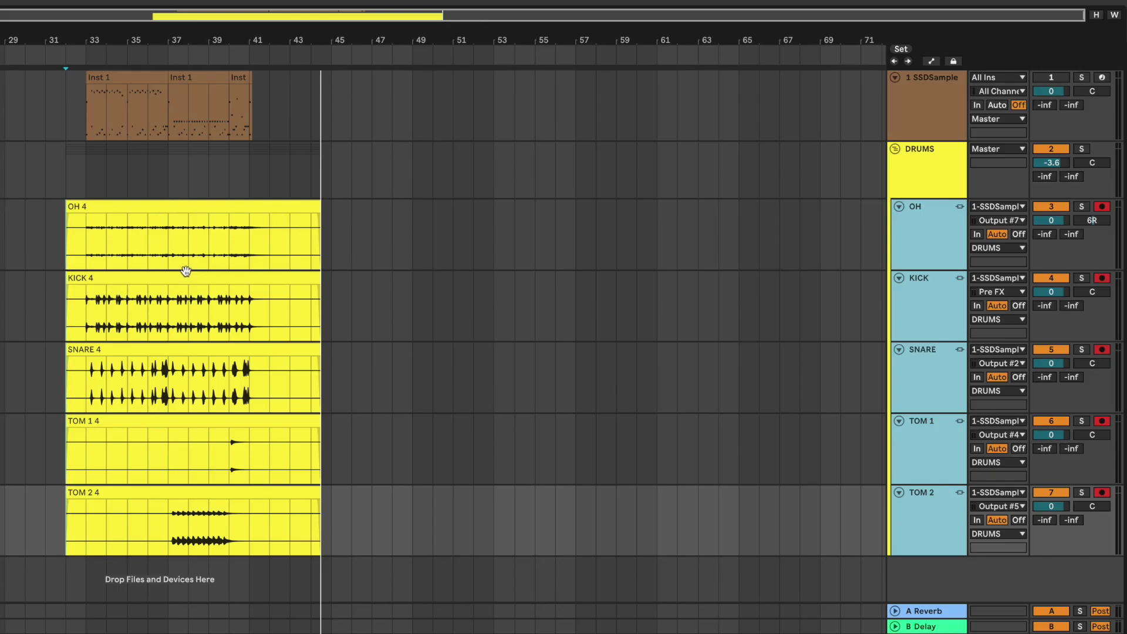
{"action": "key", "text": "ctrl+alt+u"}
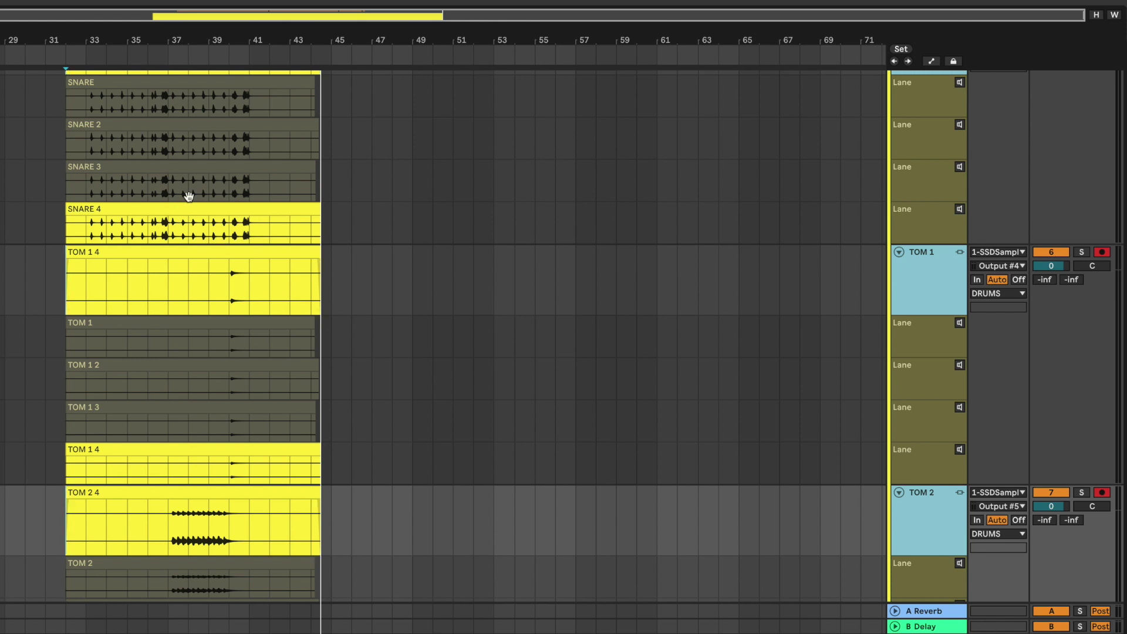